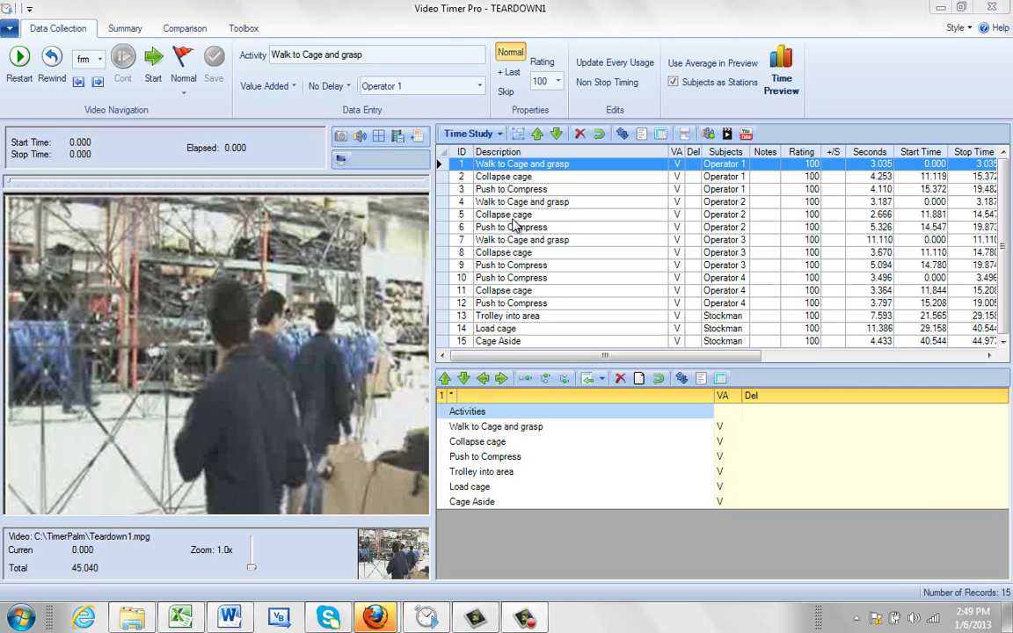
- Open the study-view list on the grid toolbar to reach the Kaizen view
left_click(499, 135)
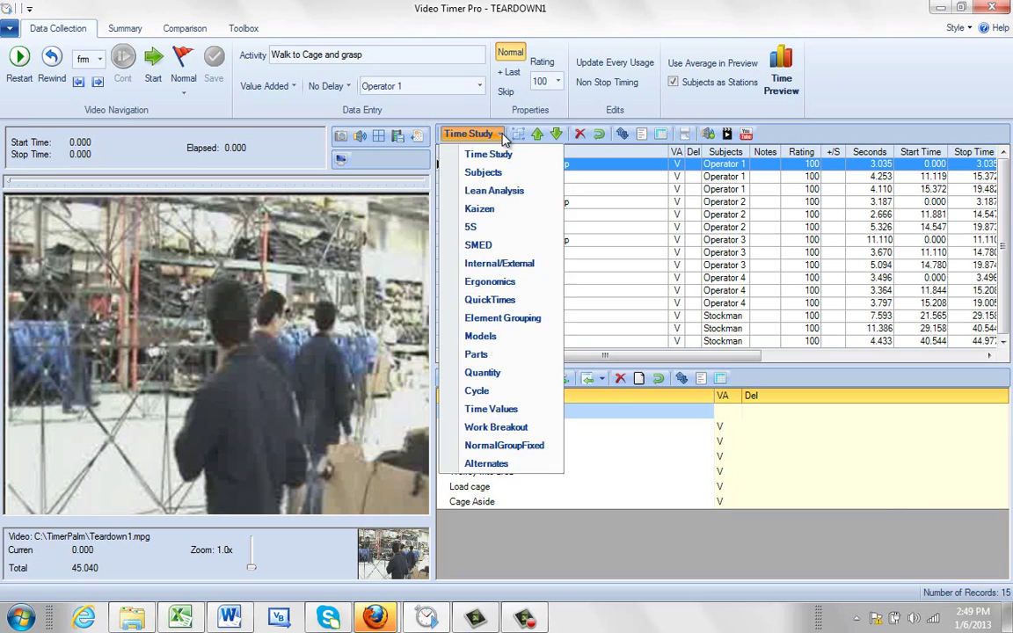
- Switch the grid to Kaizen and add a new 'Excess Walking' category coloured yellow
left_click(488, 216)
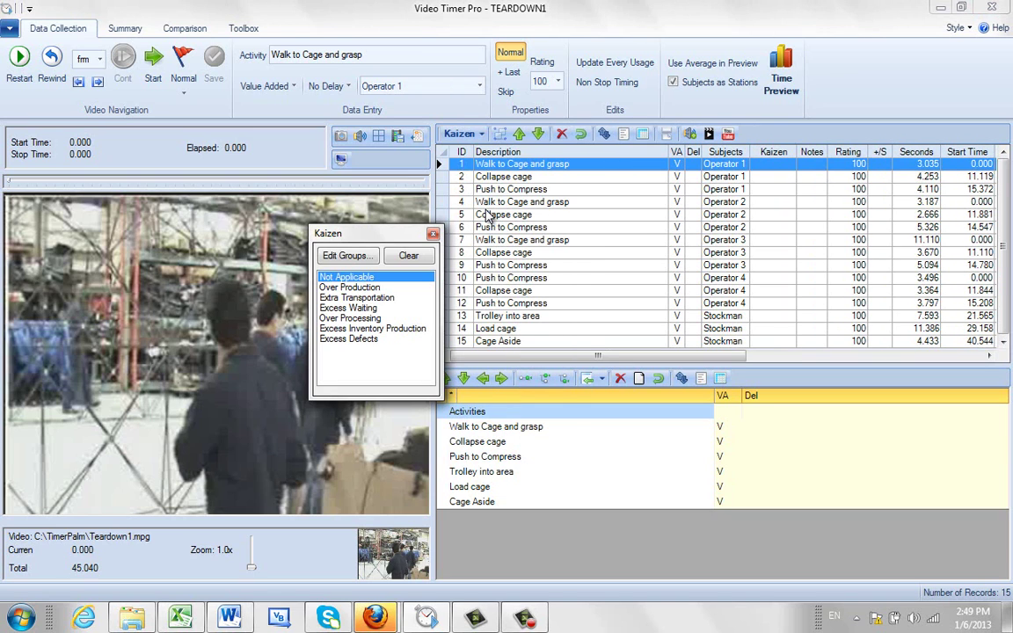
left_click_drag(395, 238, 378, 232)
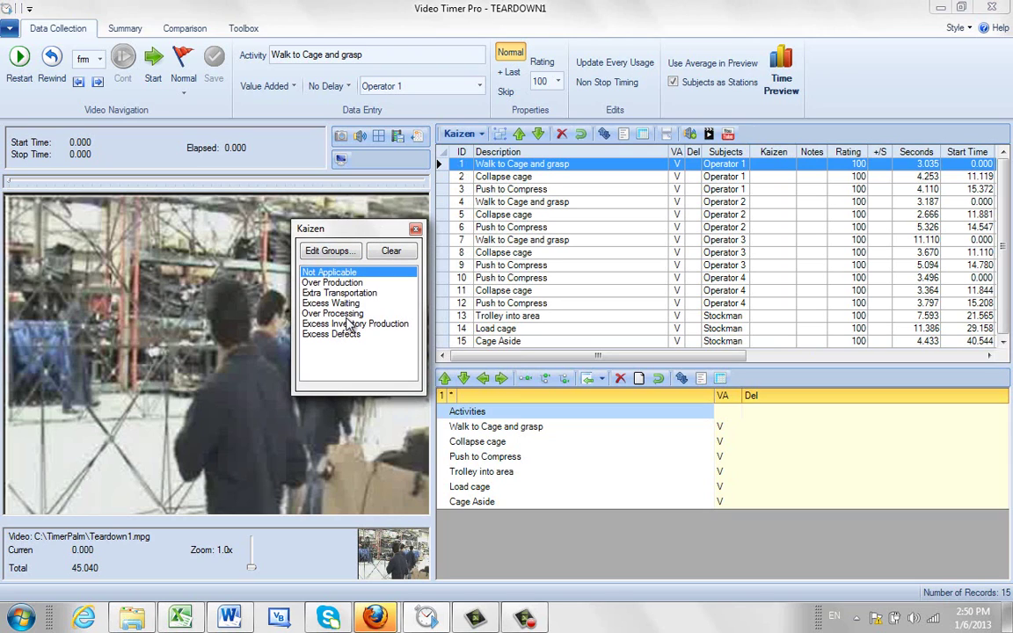
left_click(327, 251)
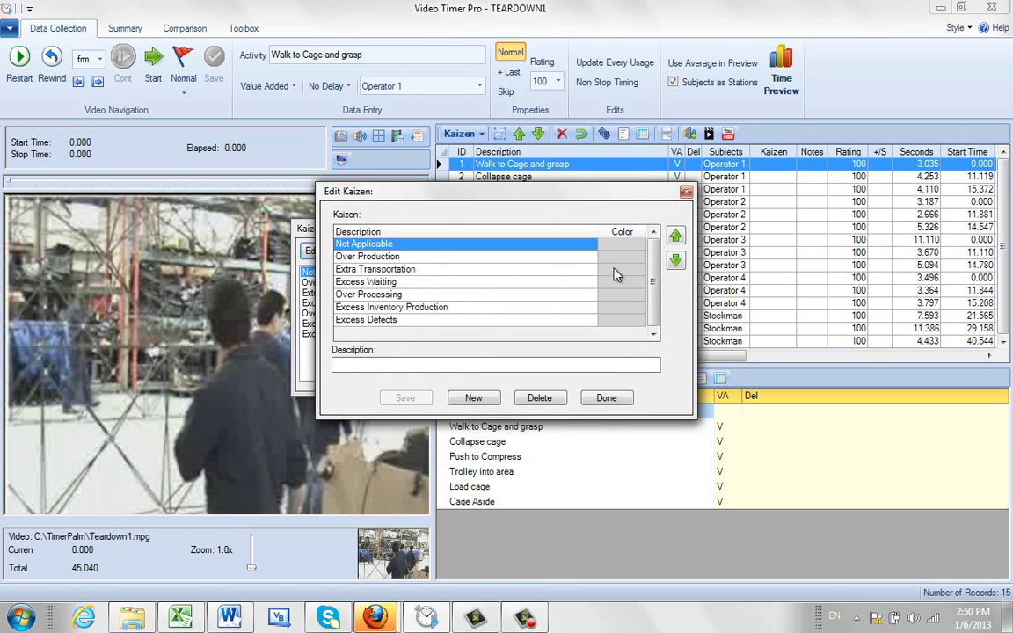
left_click(361, 367)
type("Excess Walking")
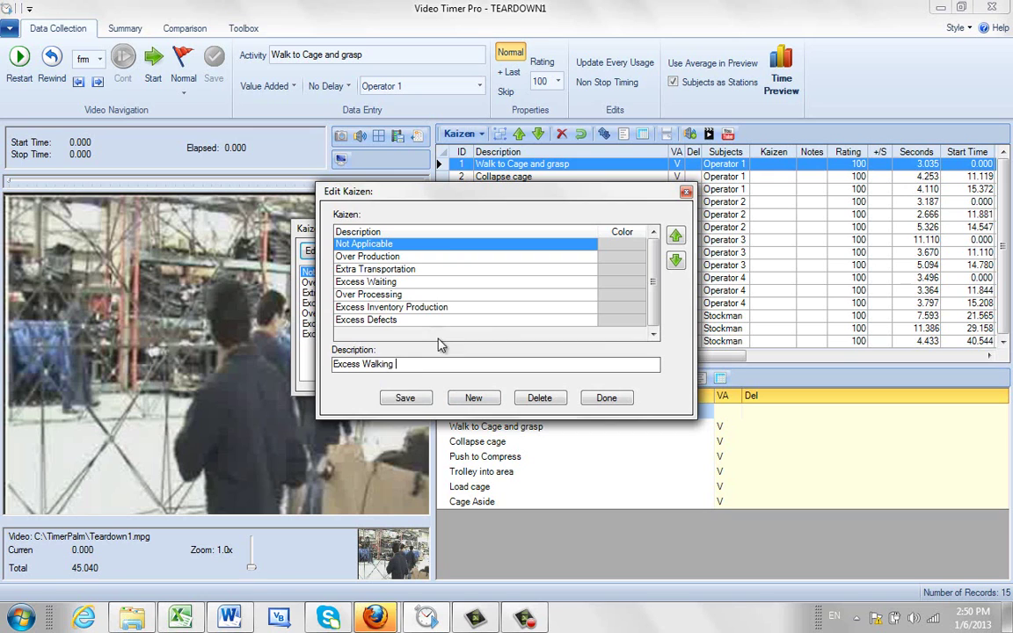
left_click(403, 398)
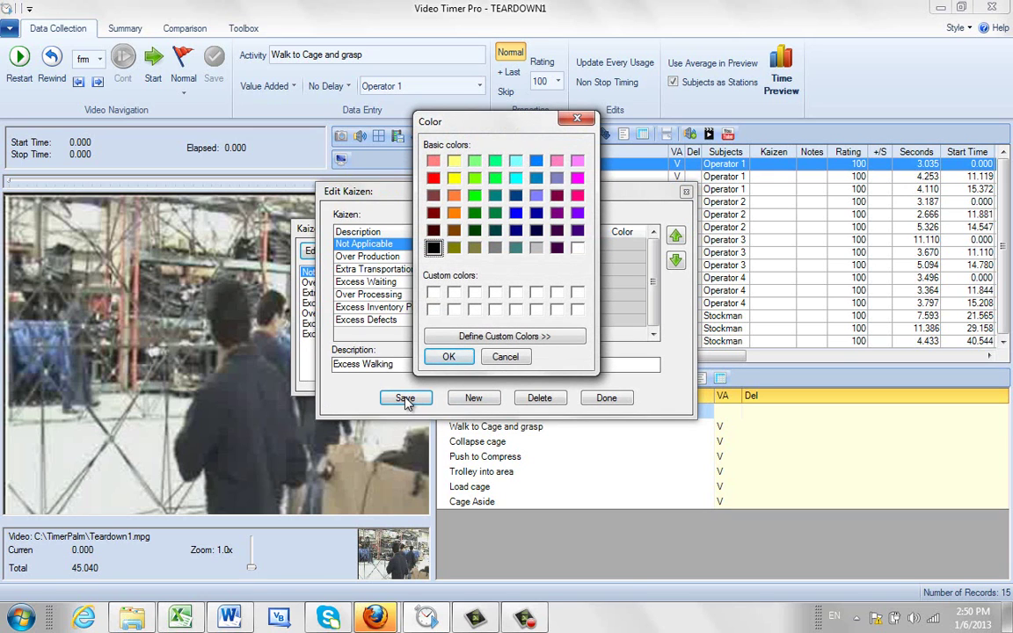
left_click(454, 179)
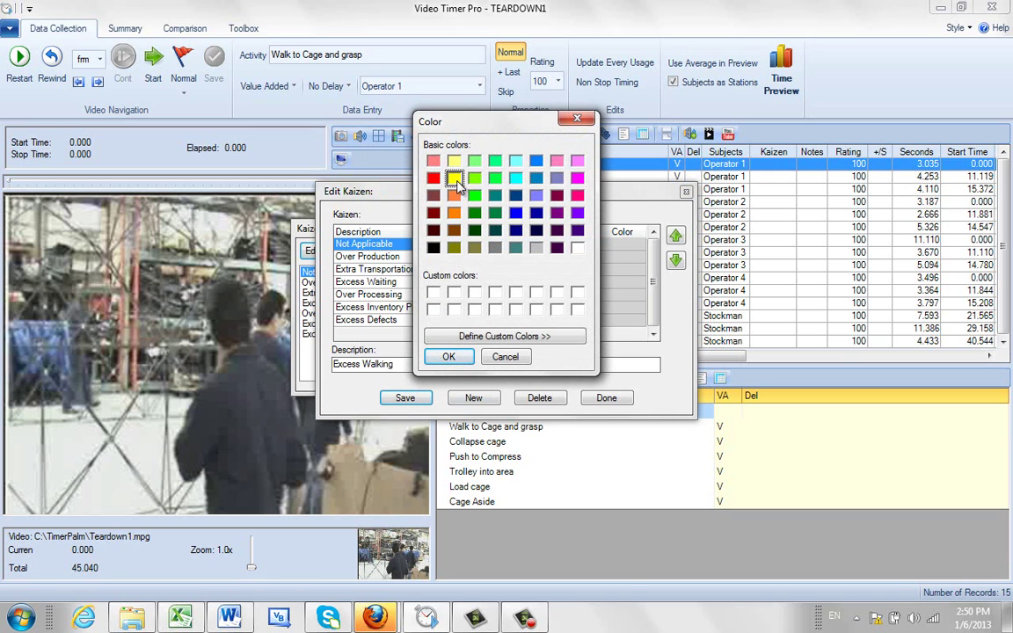
- Confirm yellow for Excess Walking and colour Over Production green, Extra Transportation dark blue, Excess Waiting cyan
left_click(447, 356)
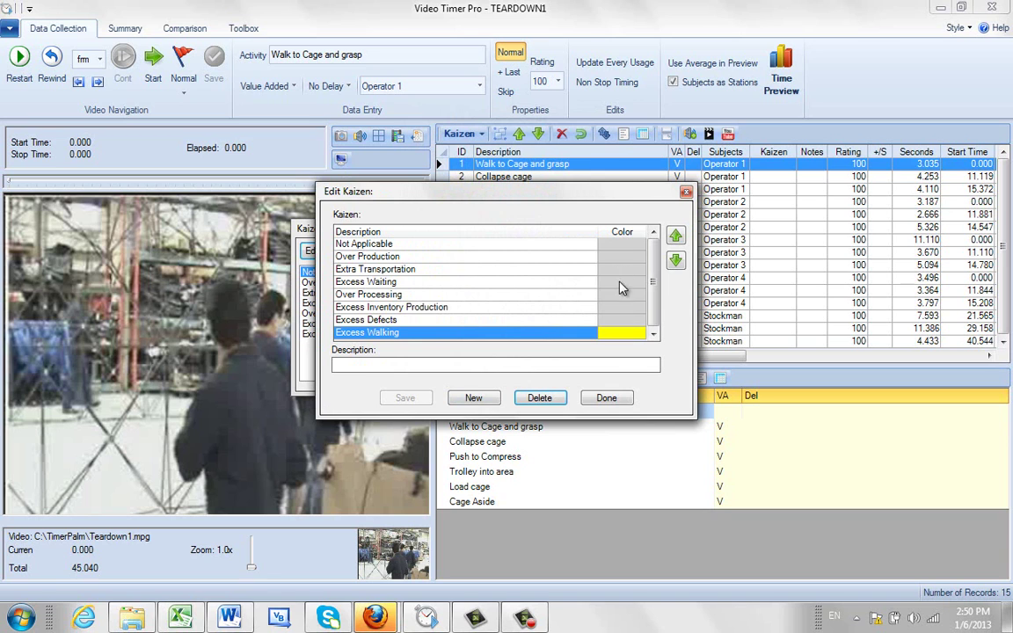
double_click(562, 244)
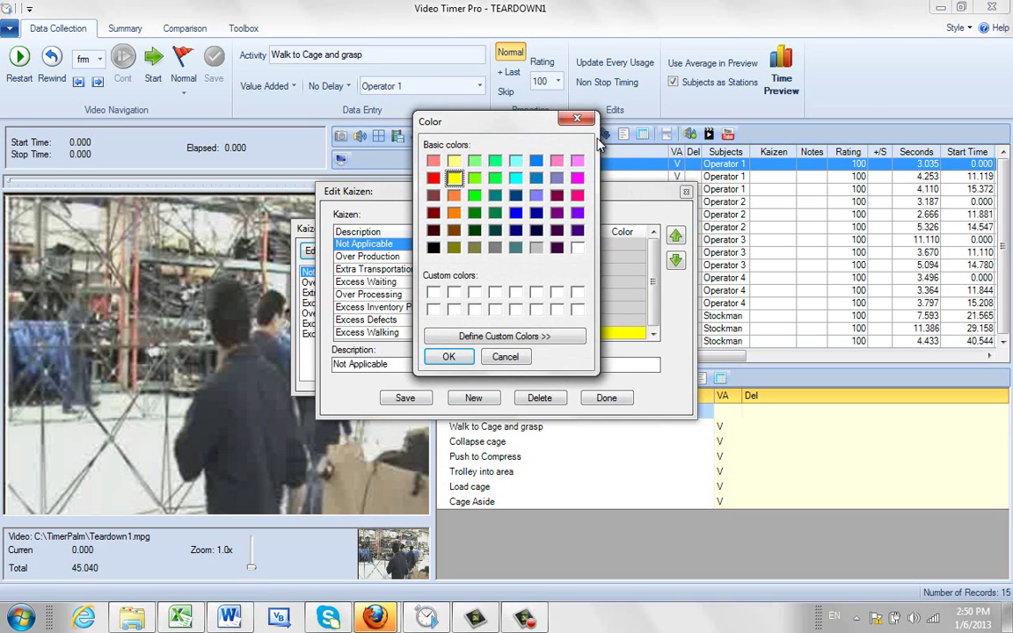
left_click(577, 118)
double_click(619, 257)
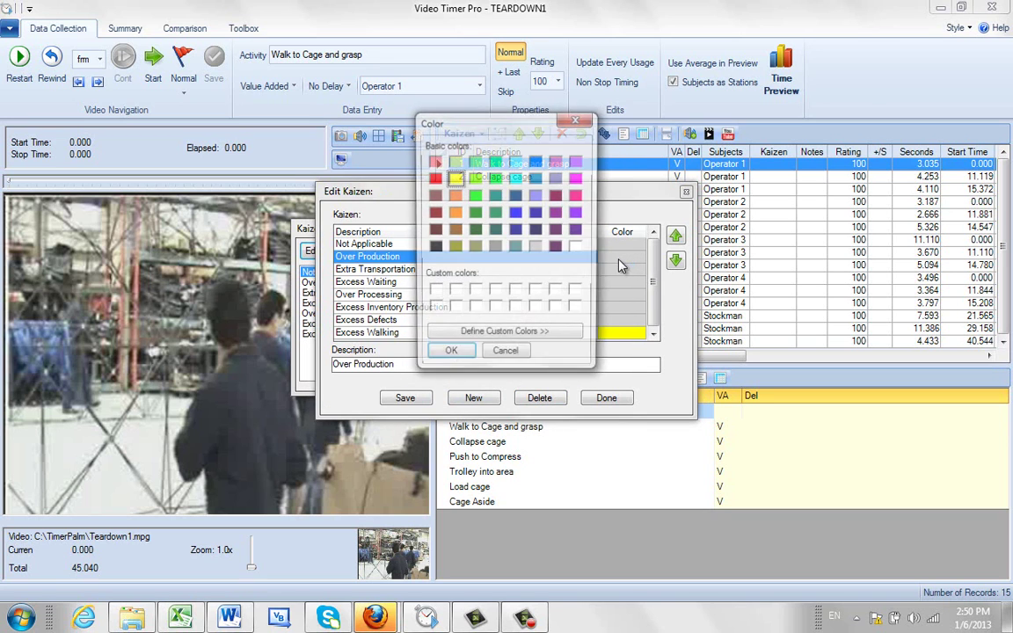
left_click(448, 356)
double_click(570, 269)
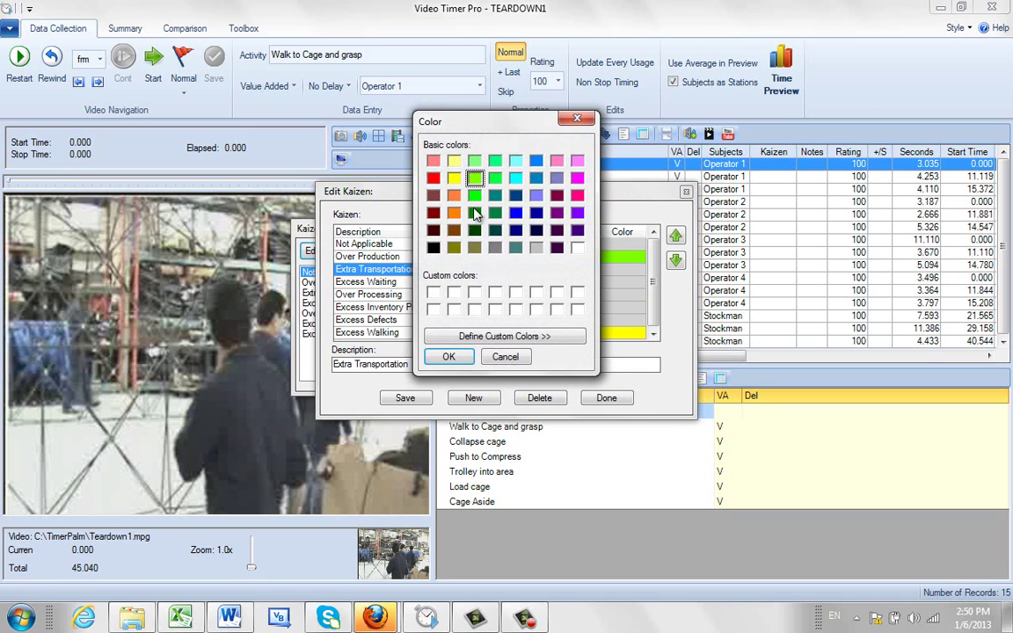
left_click(448, 356)
double_click(570, 282)
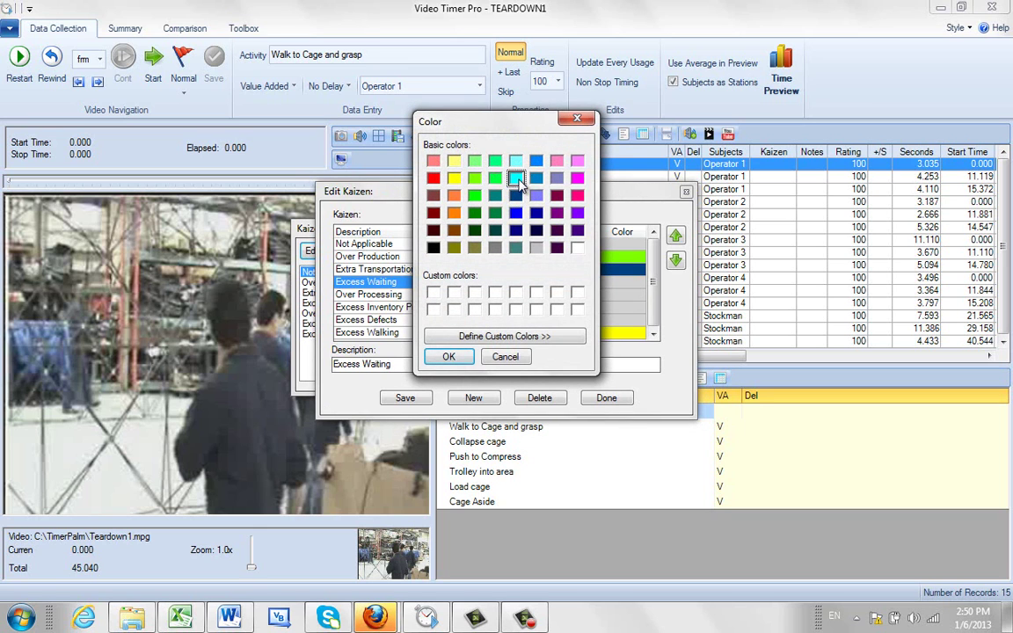
left_click(448, 356)
- Colour Over Processing dark red, Excess Inventory Production pink and Excess Defects light red
double_click(615, 293)
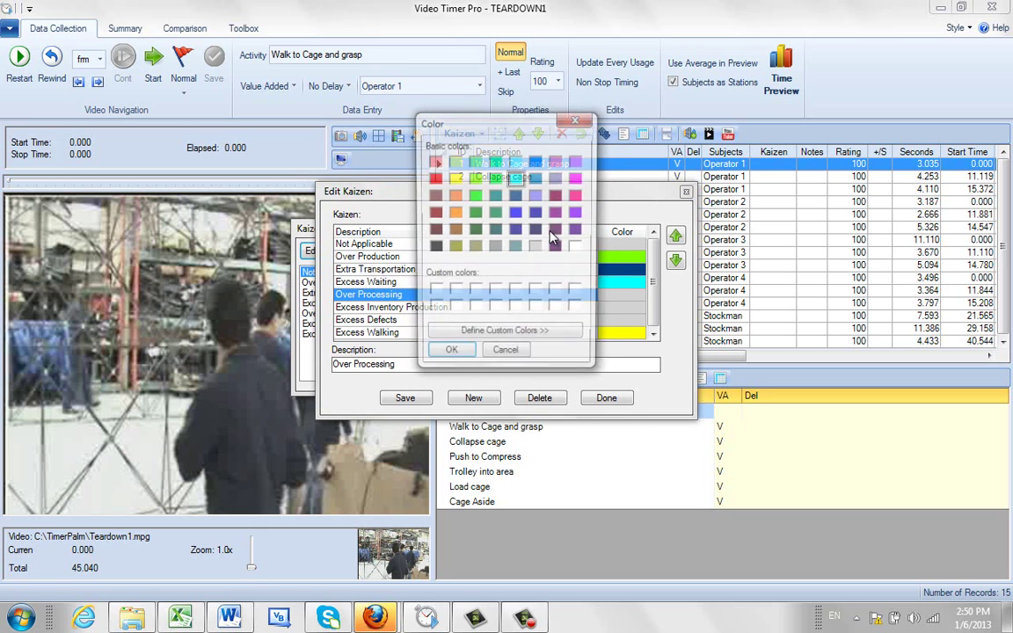
left_click(557, 194)
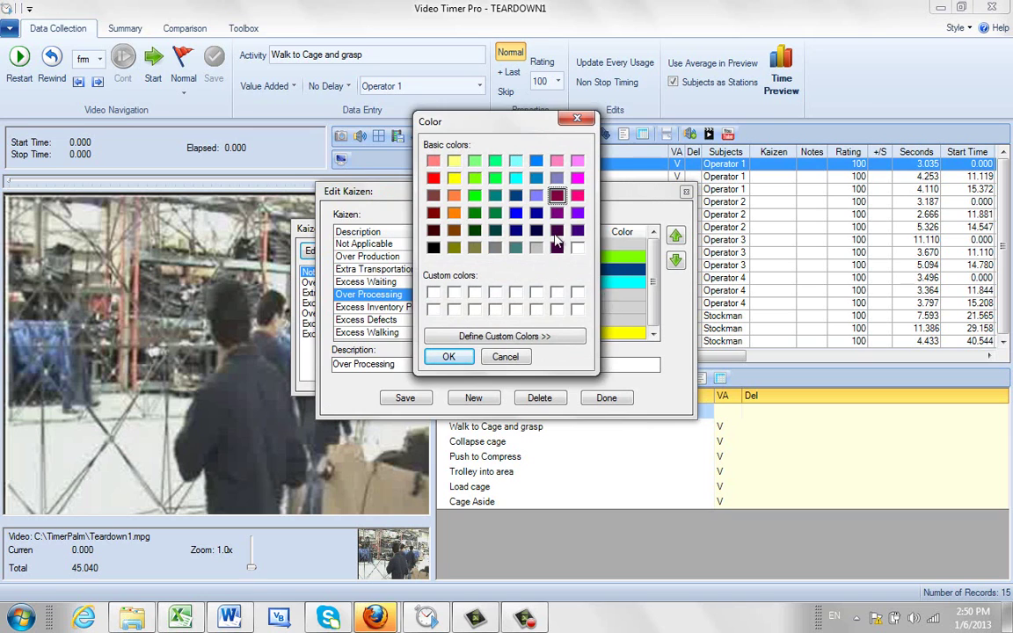
left_click(448, 357)
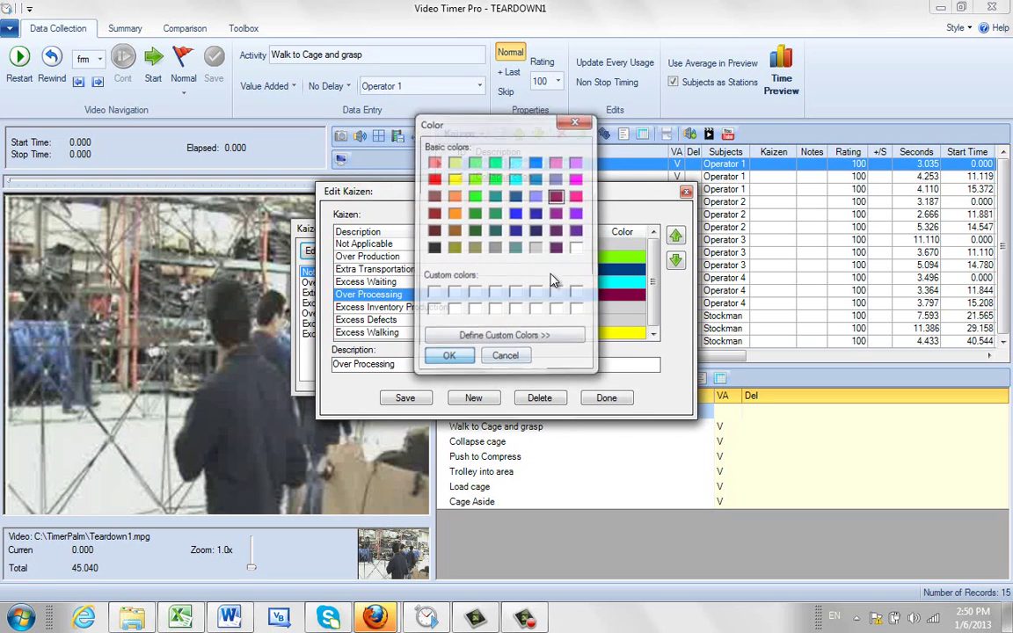
double_click(614, 308)
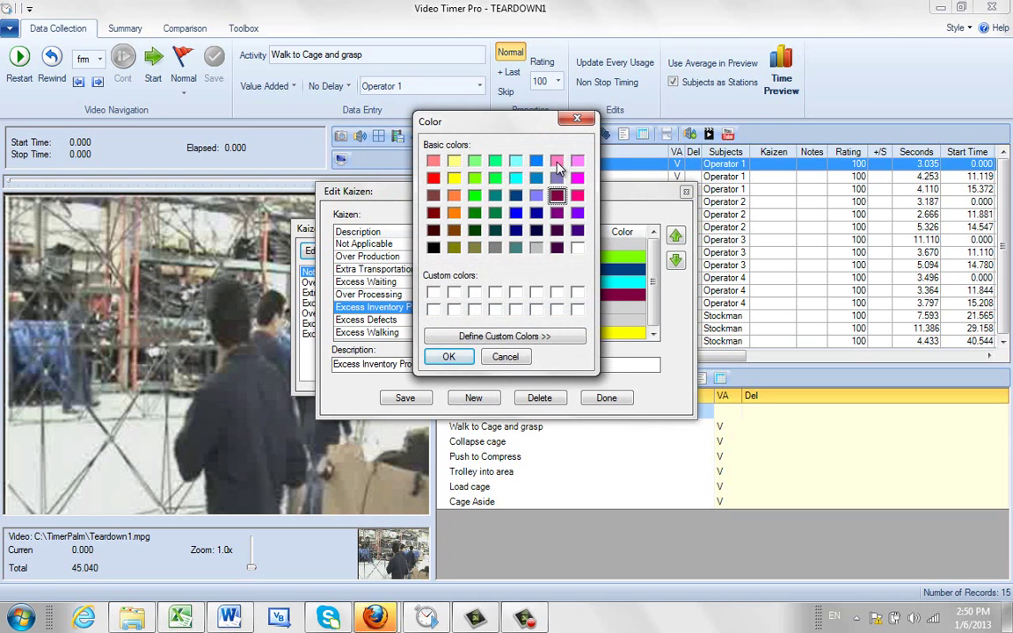
left_click(448, 356)
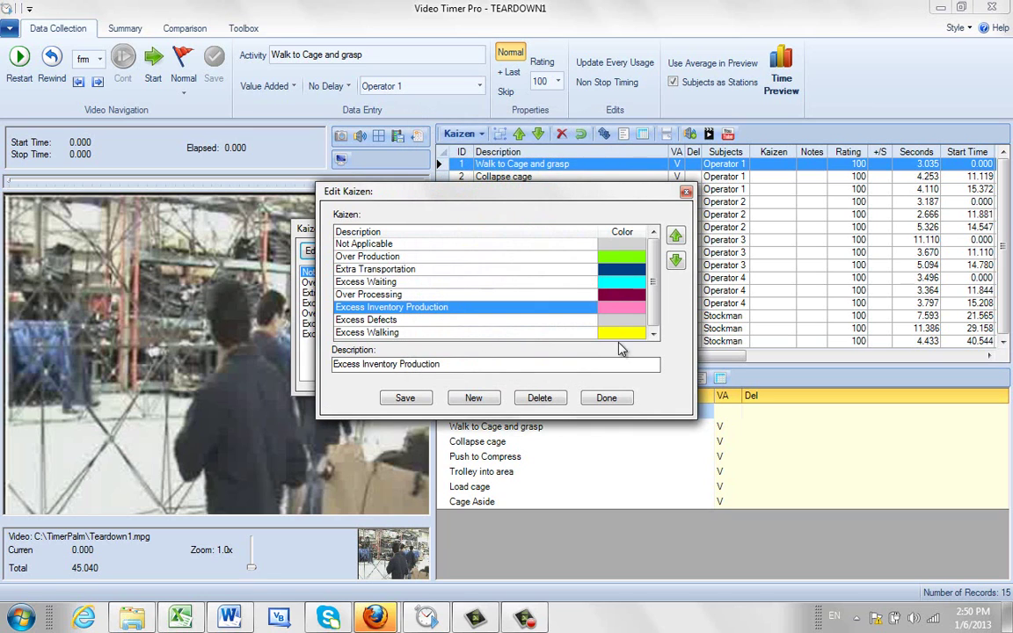
double_click(616, 323)
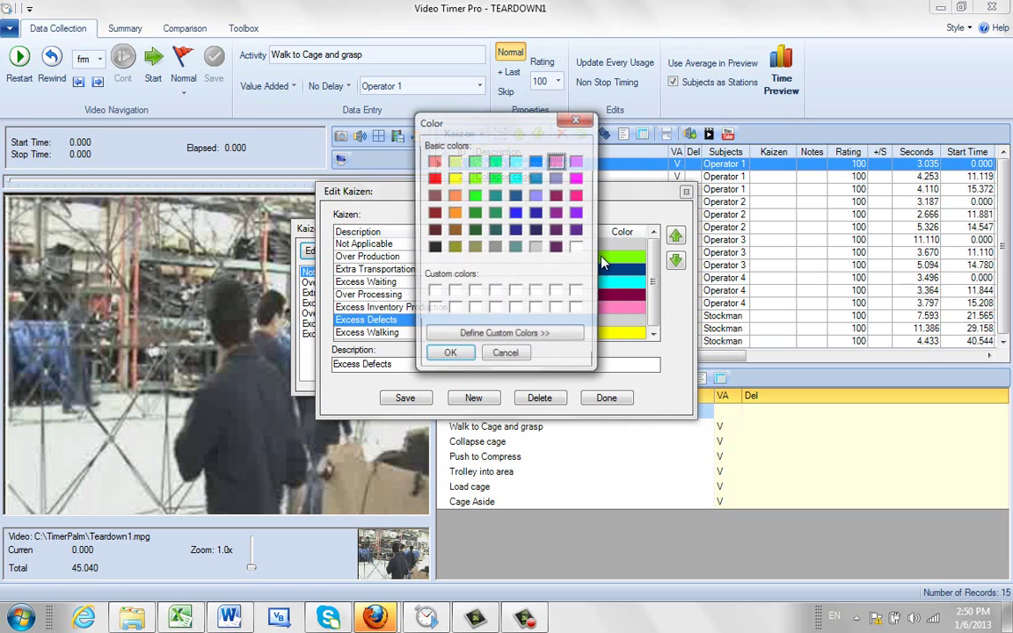
left_click(432, 160)
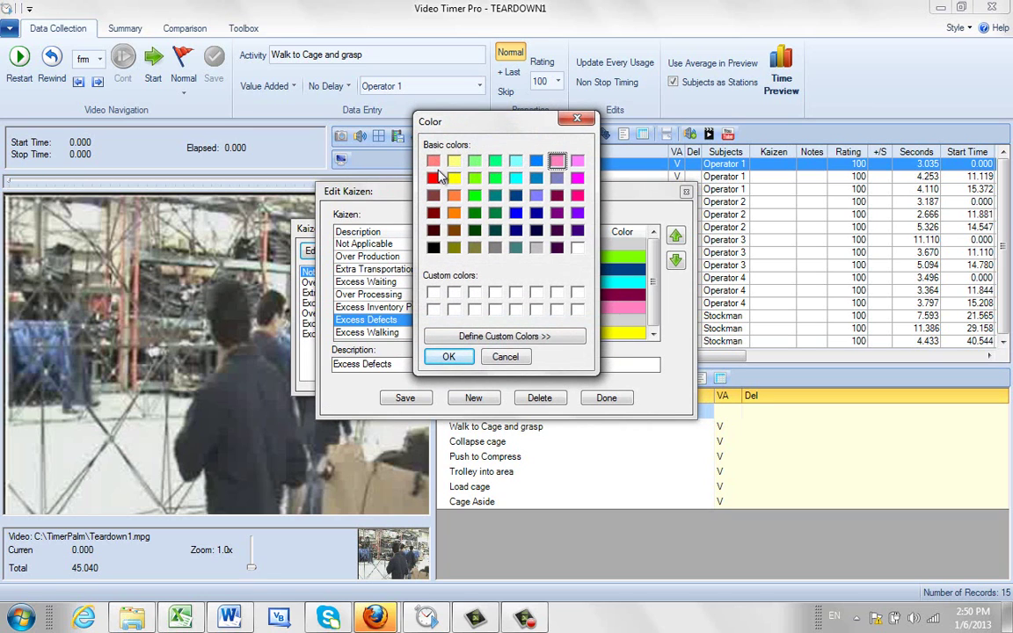
left_click(448, 356)
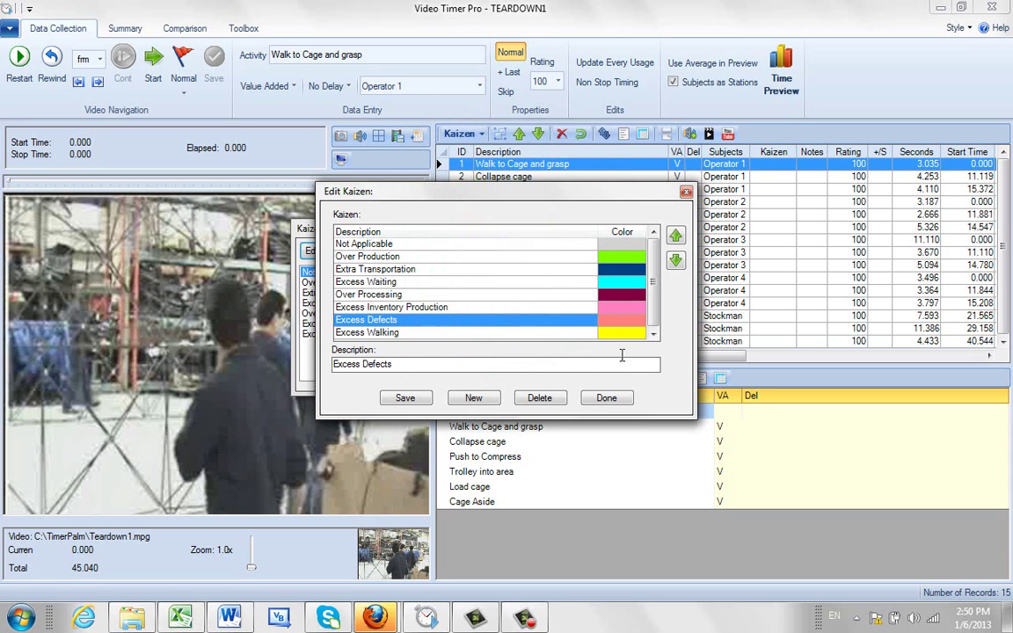
- Save the Kaizen category list and close the editor
left_click(421, 398)
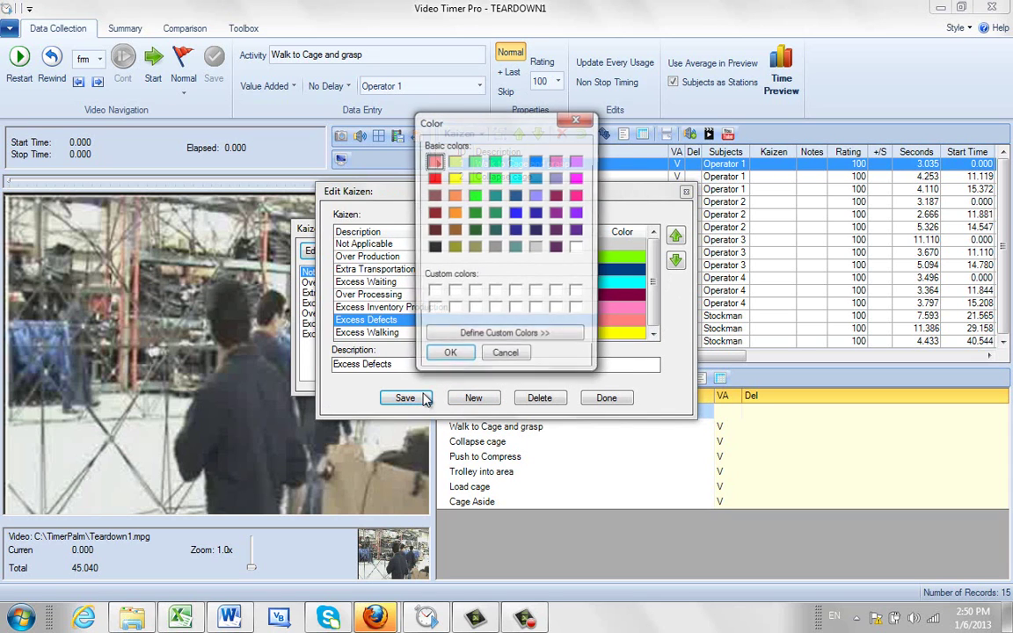
left_click(450, 352)
left_click(606, 397)
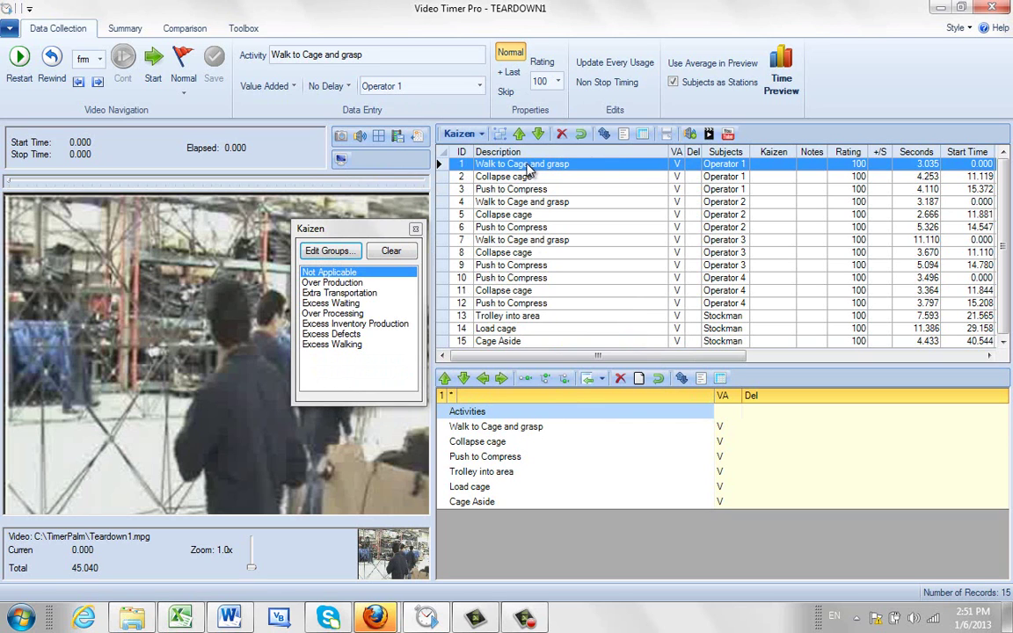
- Tag rows as Excess Walking, Extra Transportation or Over Processing, widening the Kaizen column
key("space")
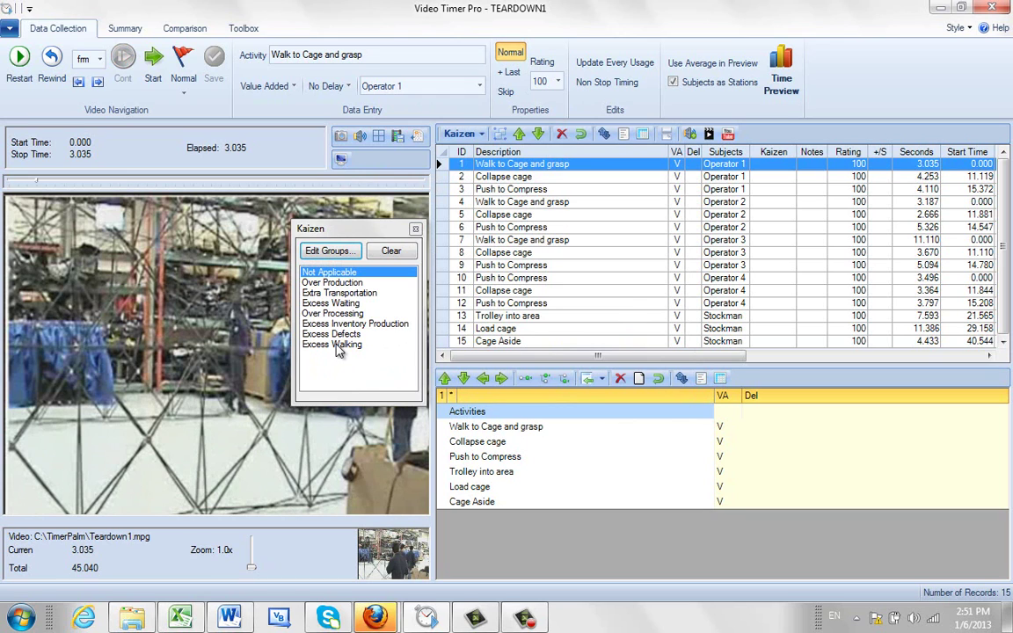
left_click(337, 346)
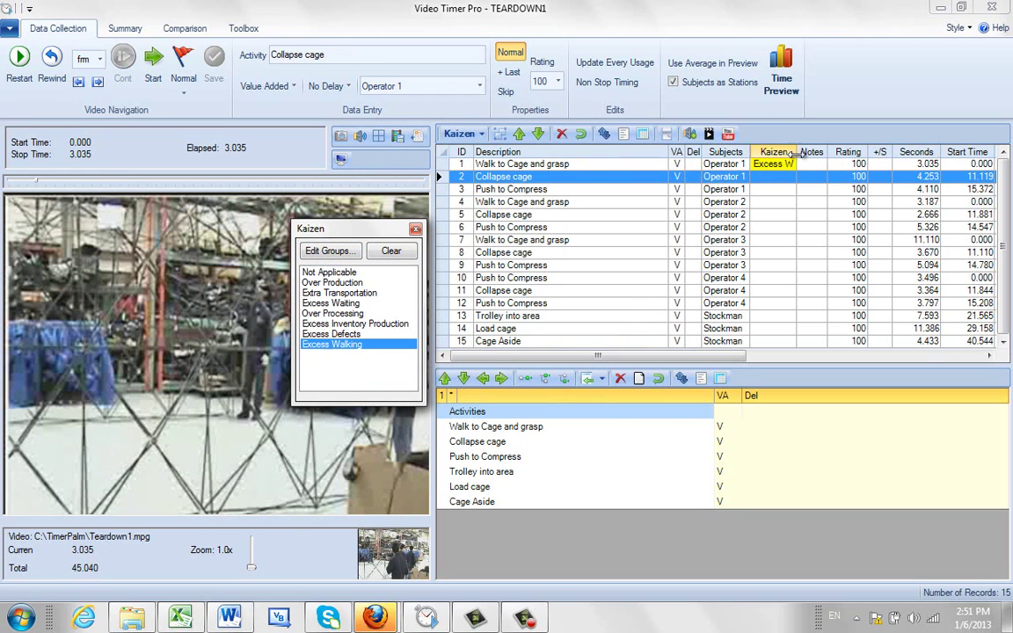
left_click(787, 153)
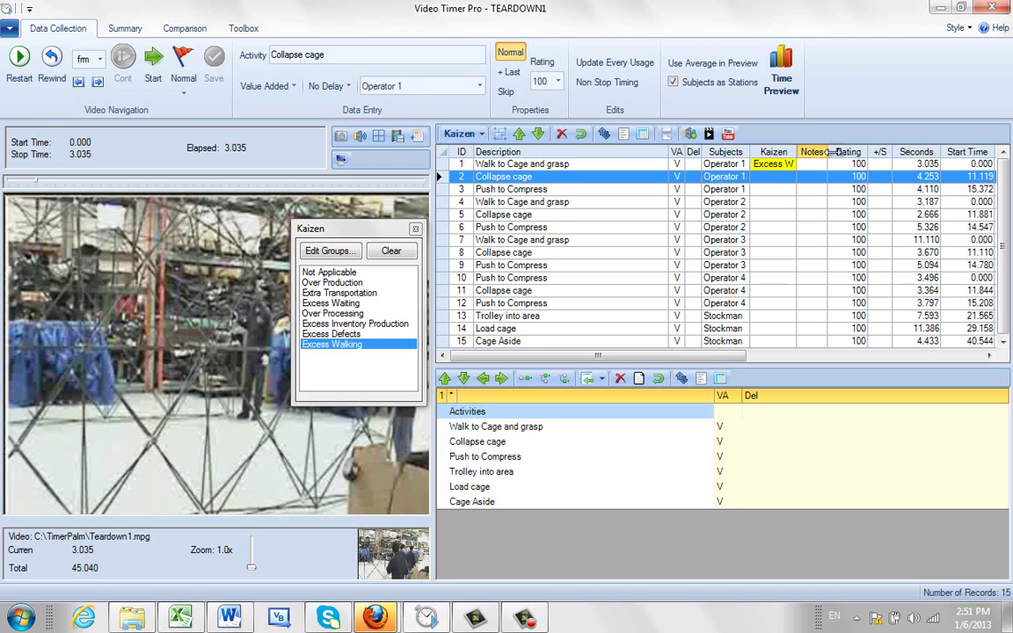
left_click_drag(846, 153, 848, 153)
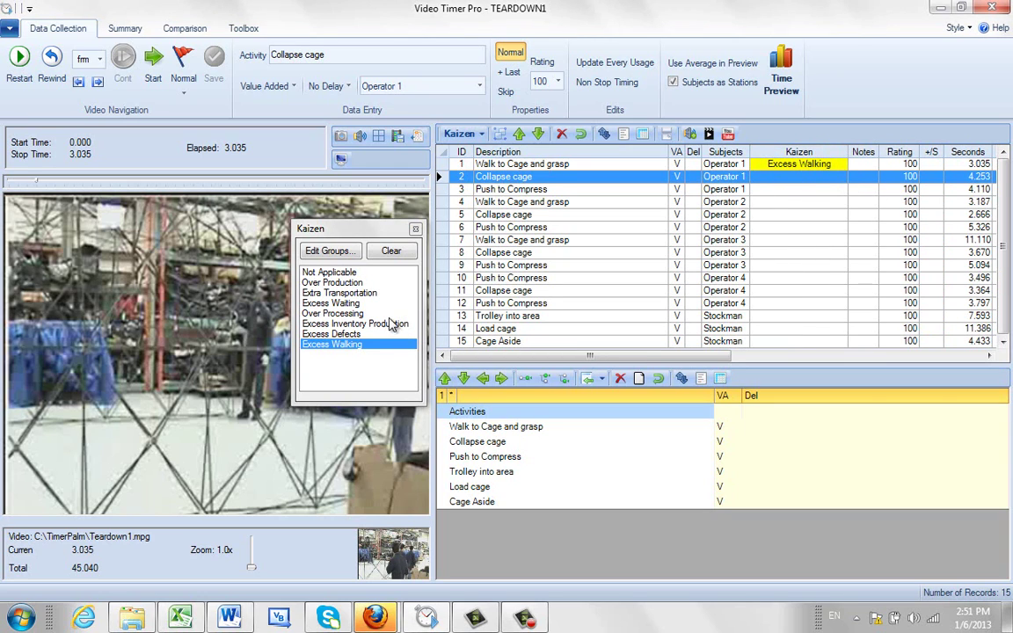
left_click(350, 293)
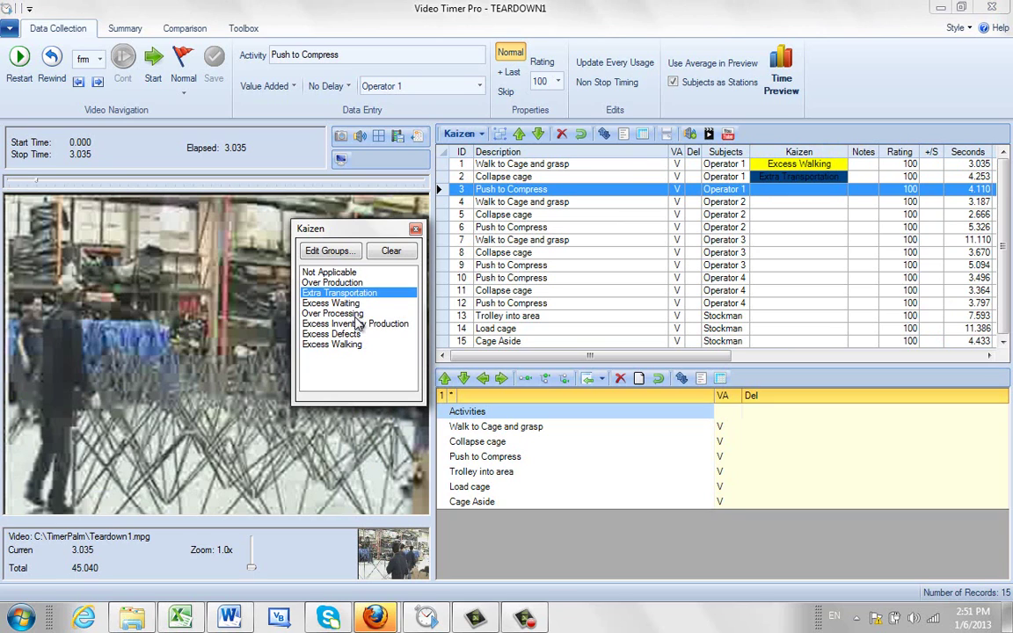
left_click(357, 315)
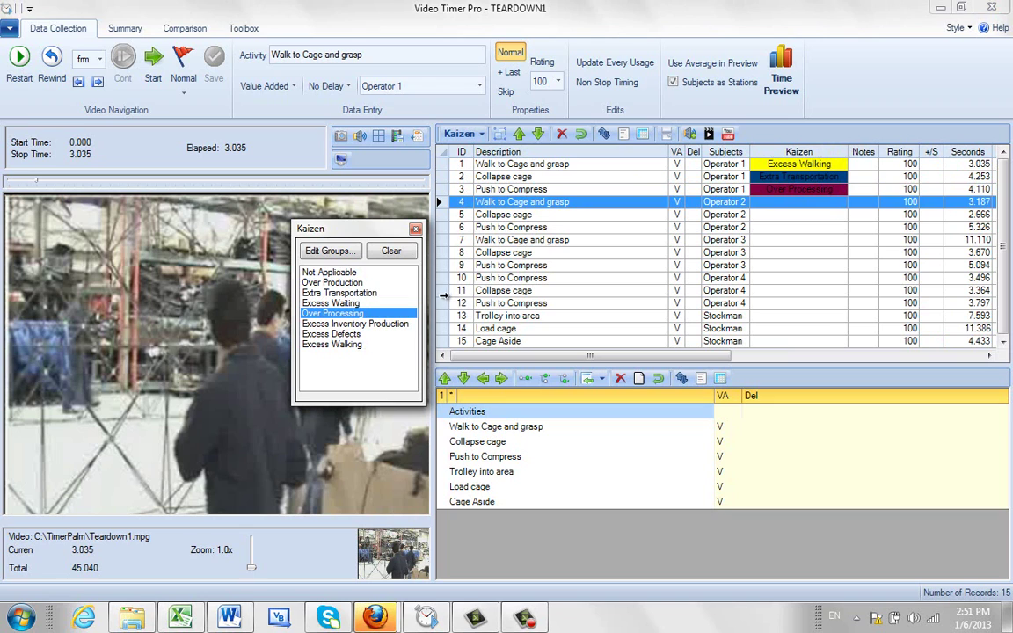
left_click(351, 348)
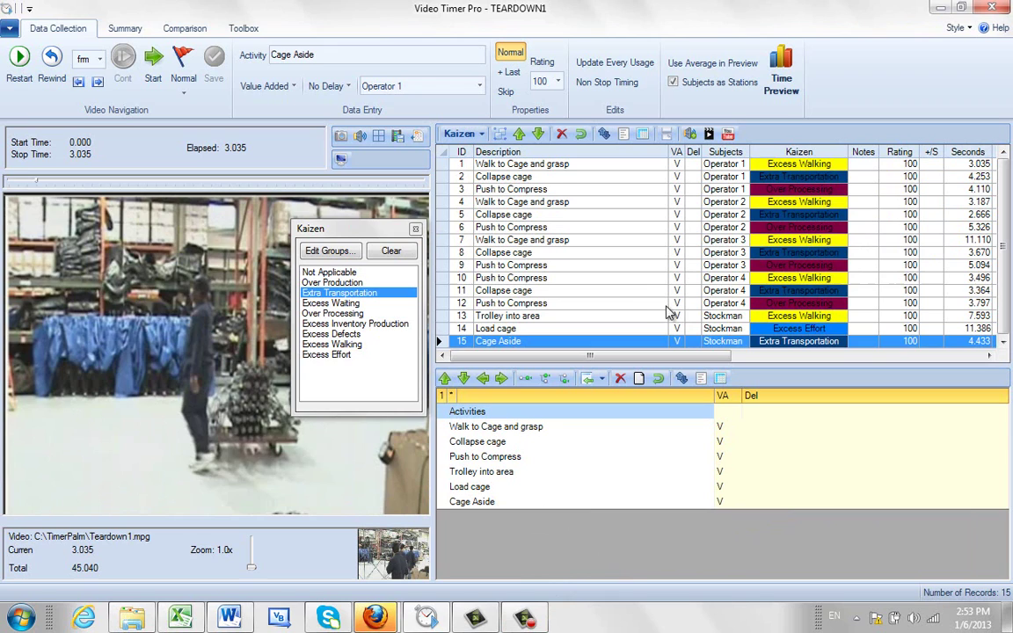
left_click(598, 290)
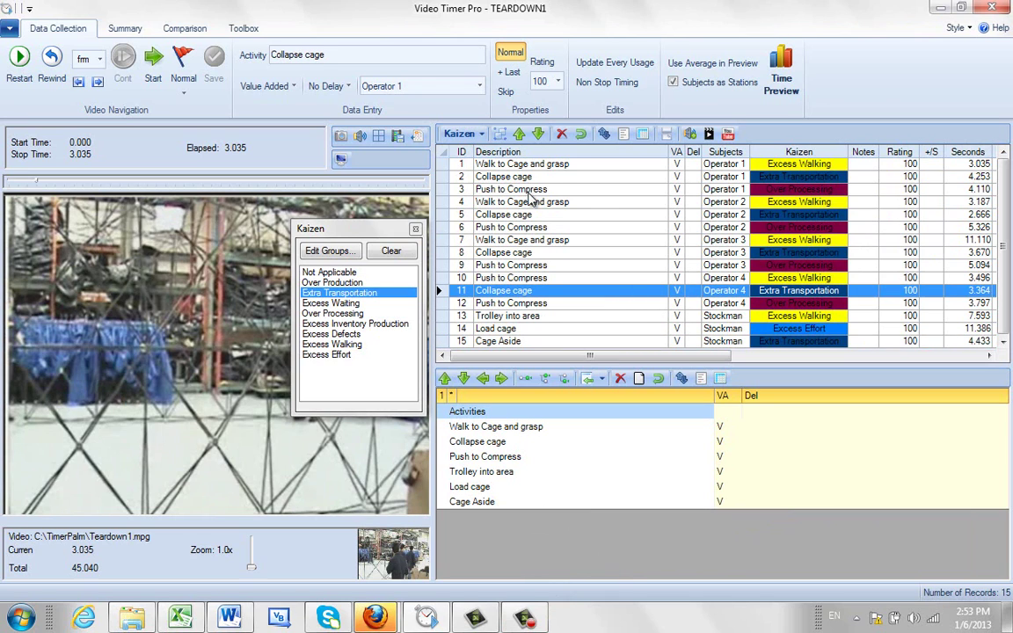
left_click(416, 230)
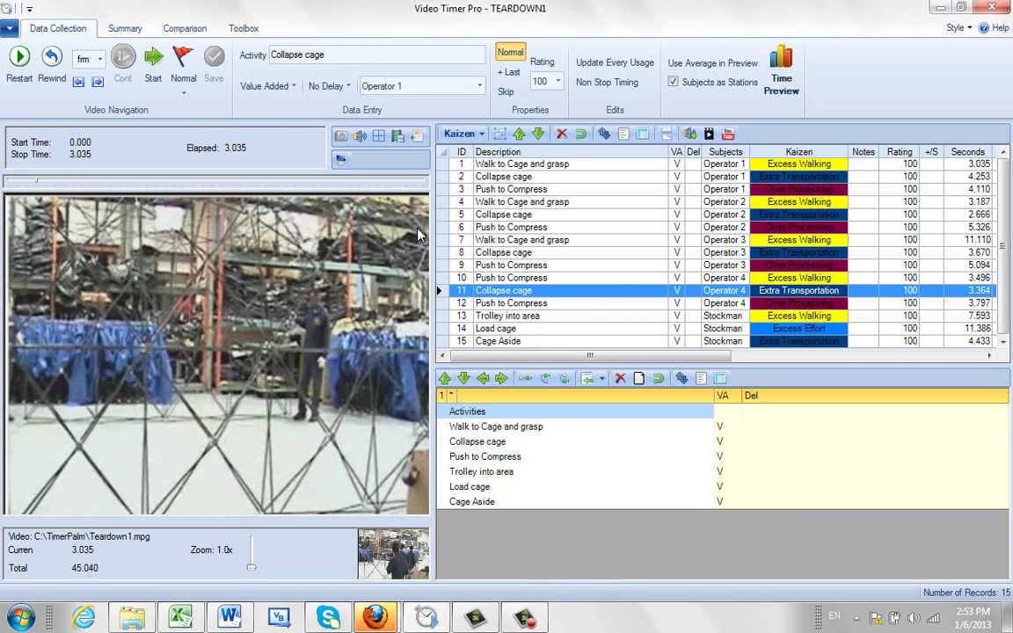
- Show the Summary of Kaizen category times with pie and bar charts
left_click(122, 27)
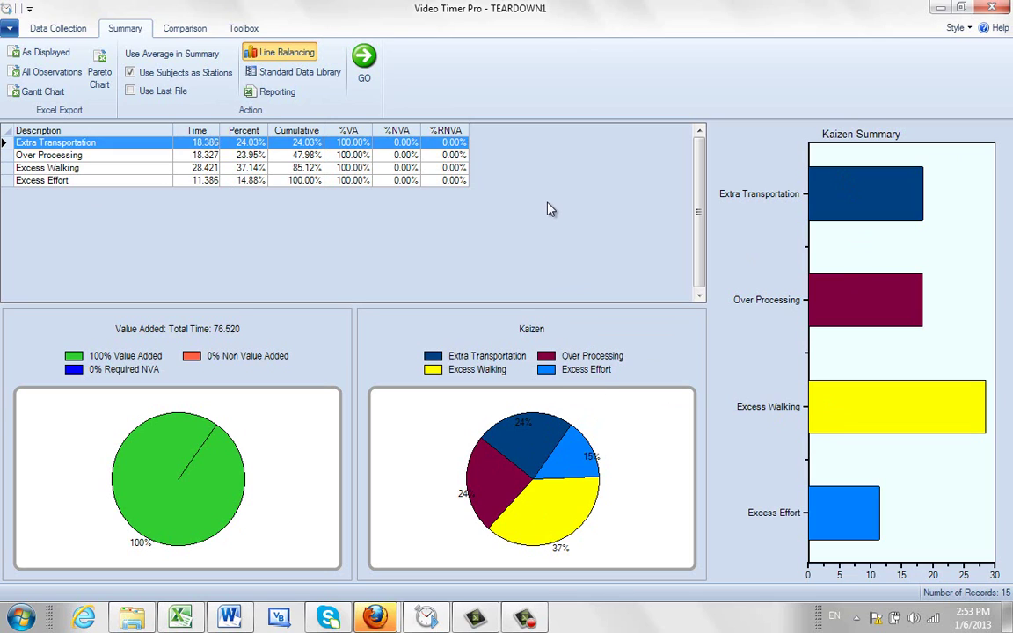
- Display the Pareto chart of Kaizen waste time and export it to Excel
left_click(99, 66)
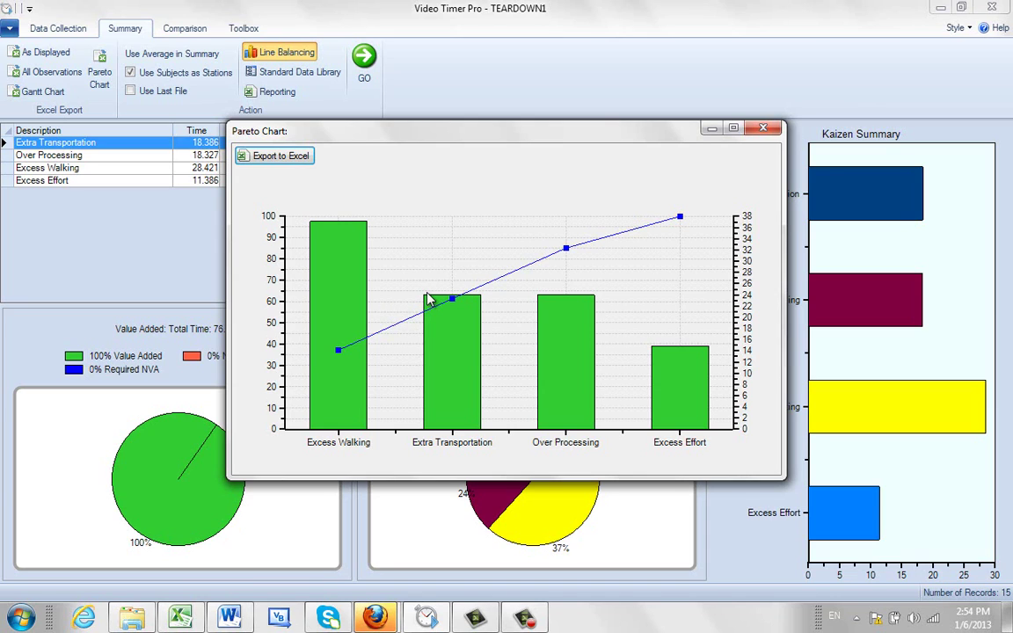
left_click(282, 161)
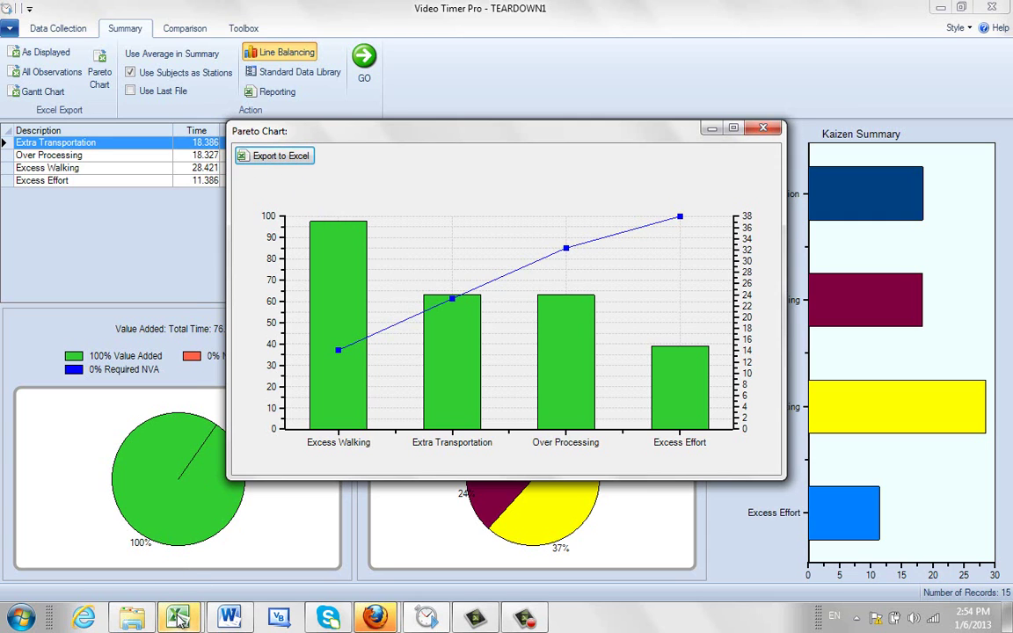
- Review the exported Pareto workbook in Excel, then close it without saving
mouse_move(178, 618)
left_click(247, 552)
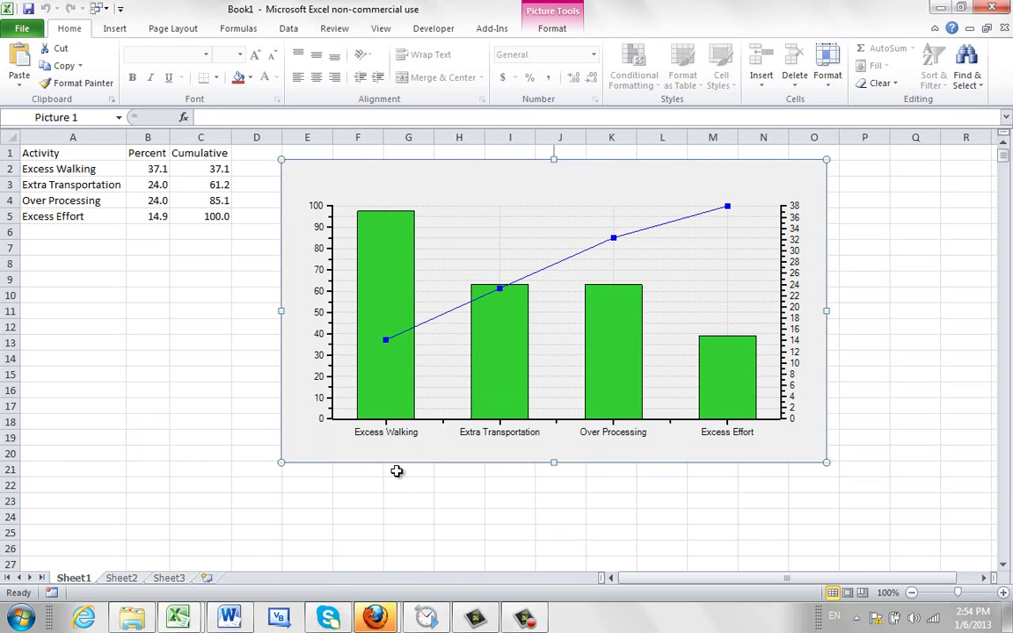
left_click(992, 7)
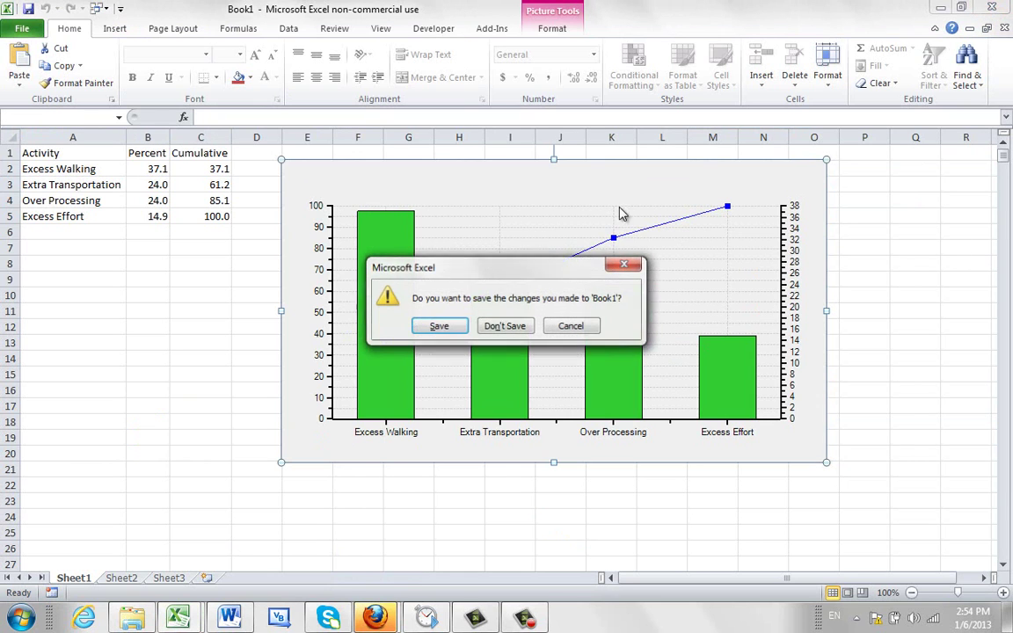
left_click(497, 327)
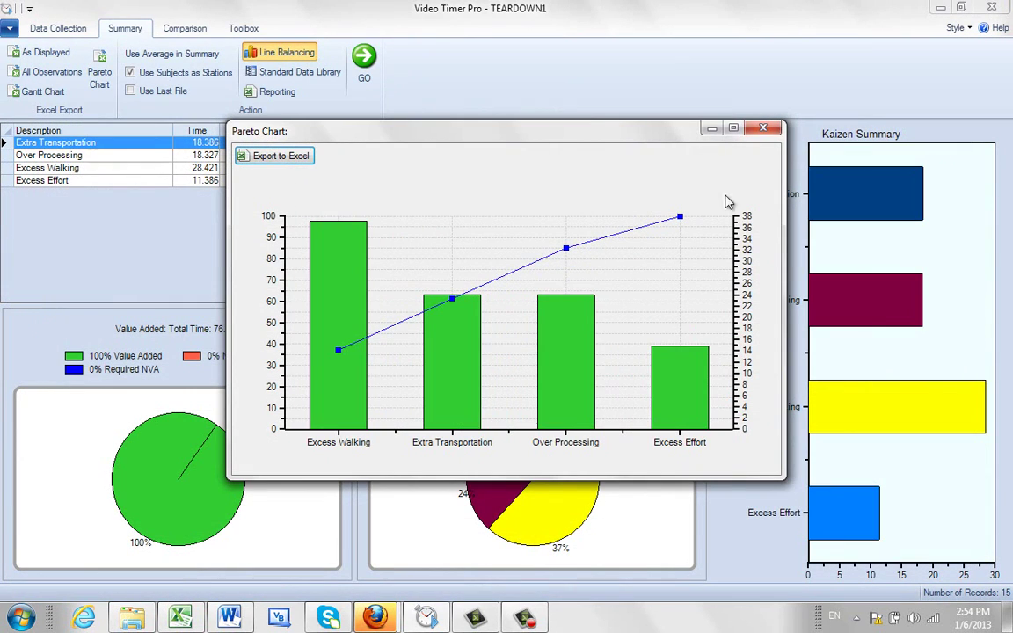
- Close the Pareto chart, check the Data Collection view list, and return to the Summary
left_click(763, 128)
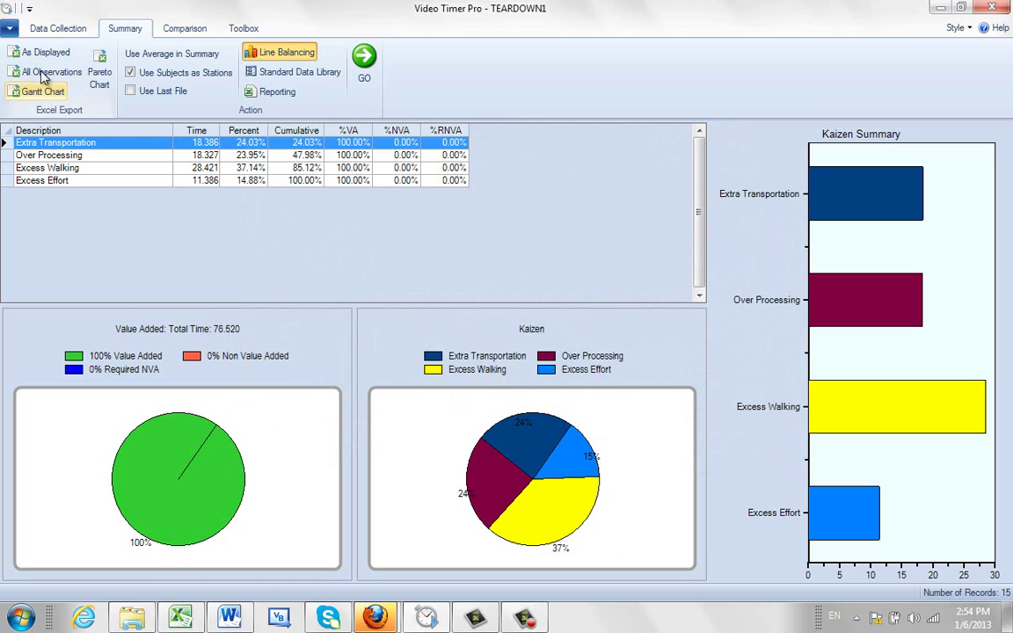
left_click(57, 28)
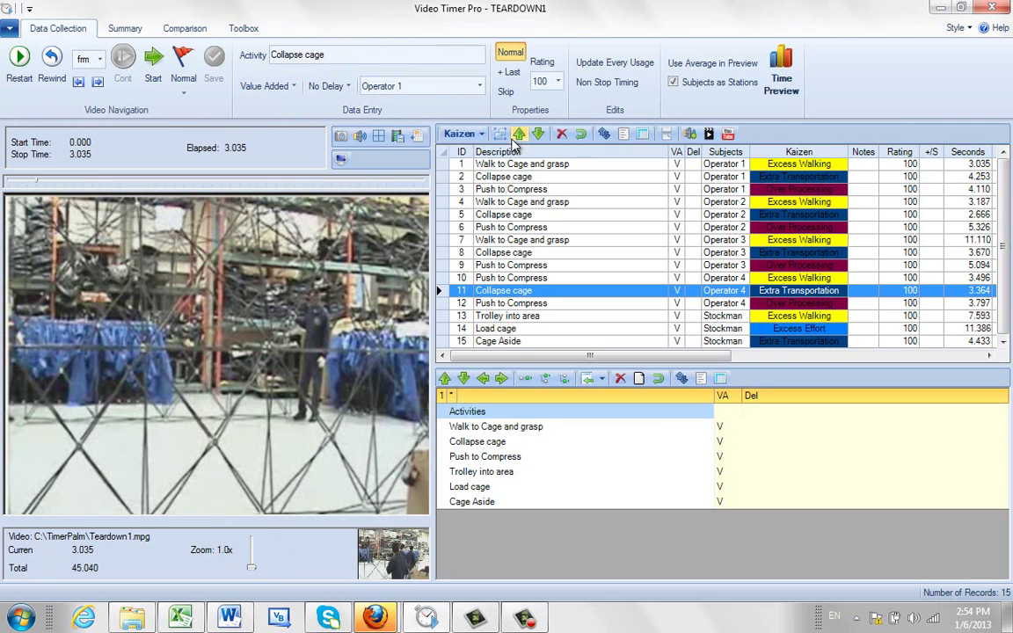
left_click(482, 134)
left_click(483, 135)
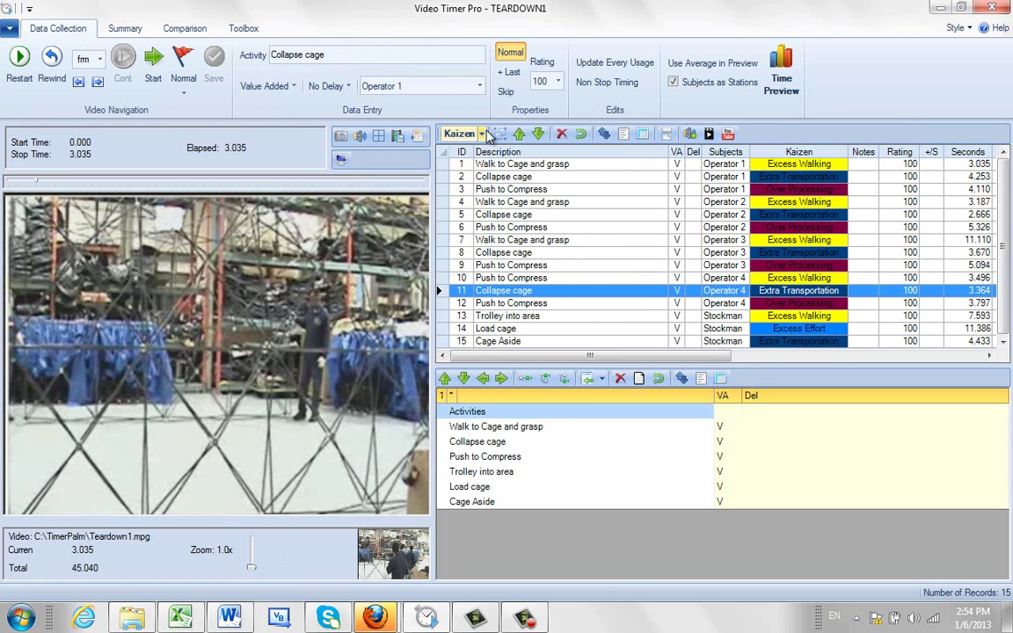
left_click(486, 133)
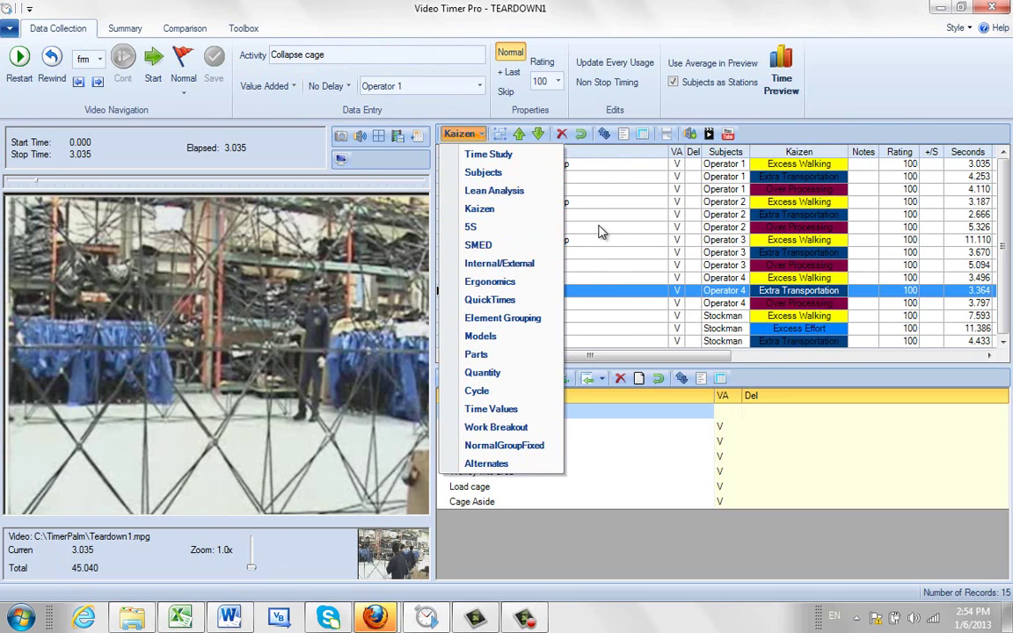
left_click(539, 208)
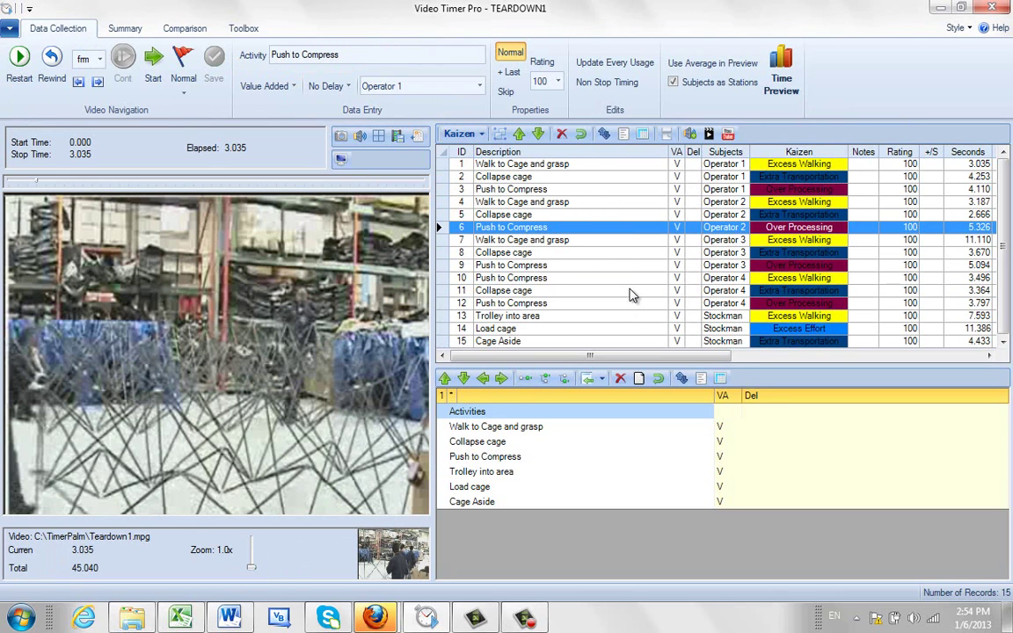
left_click(125, 29)
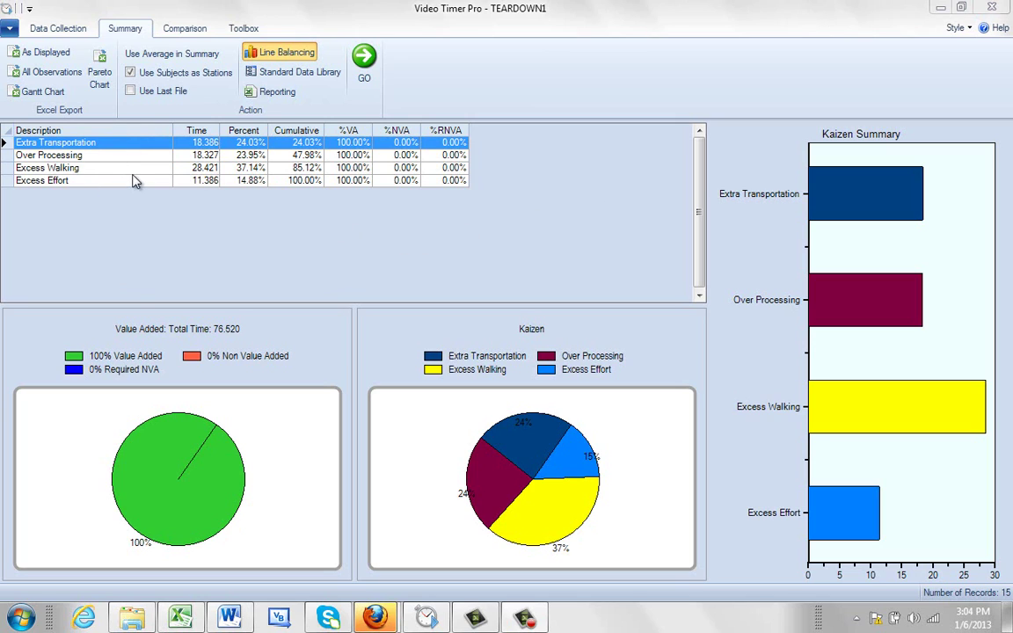
- Exclude the 5.326 Push to Compress element from Over Processing, then inspect Excess Effort and Excess Walking
double_click(58, 156)
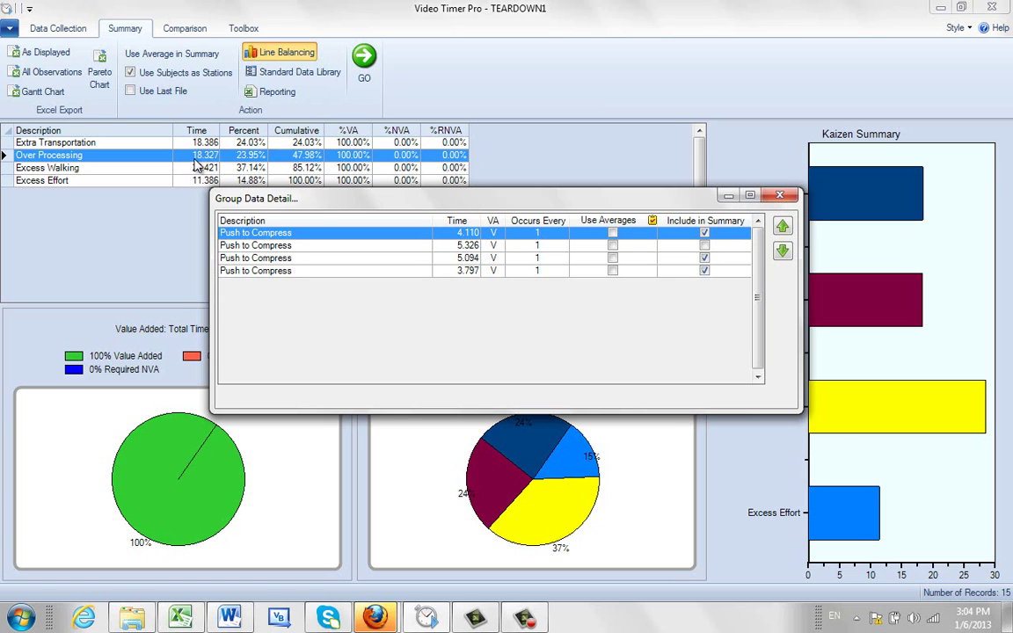
left_click(778, 195)
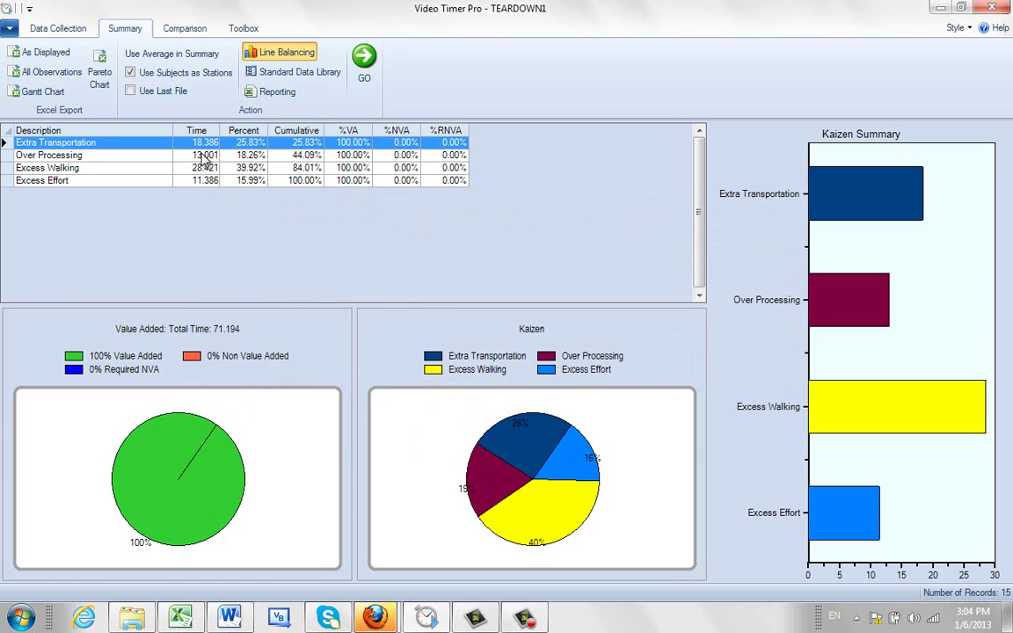
double_click(86, 190)
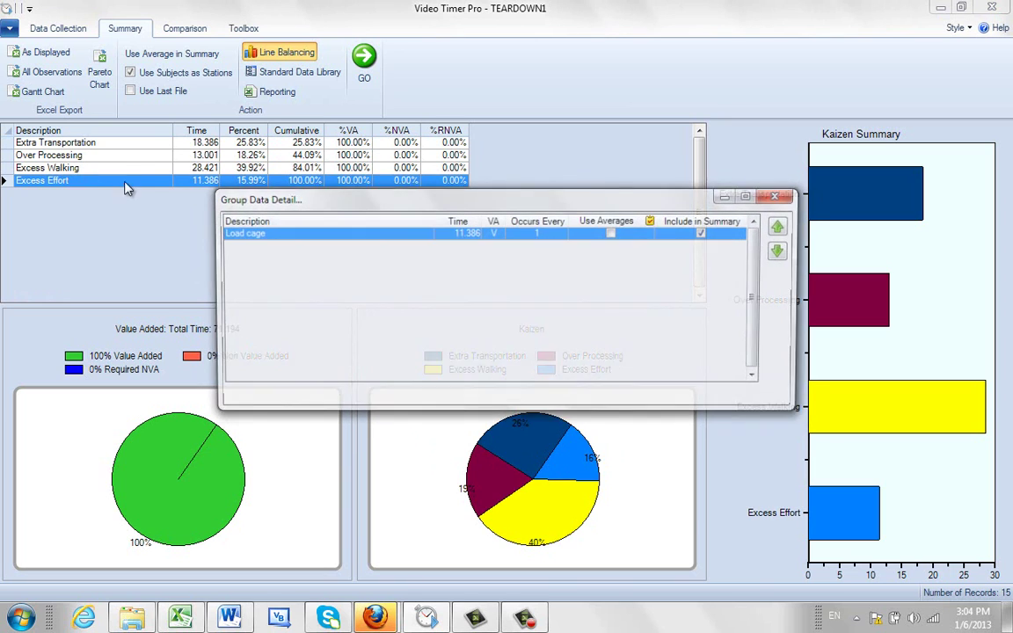
left_click(780, 195)
double_click(49, 169)
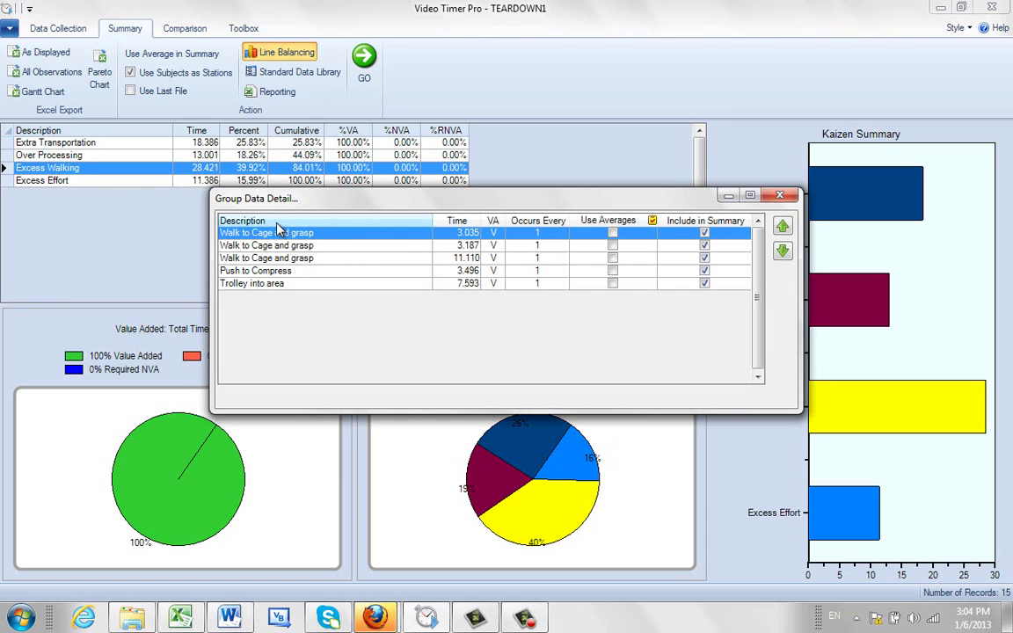
left_click(779, 197)
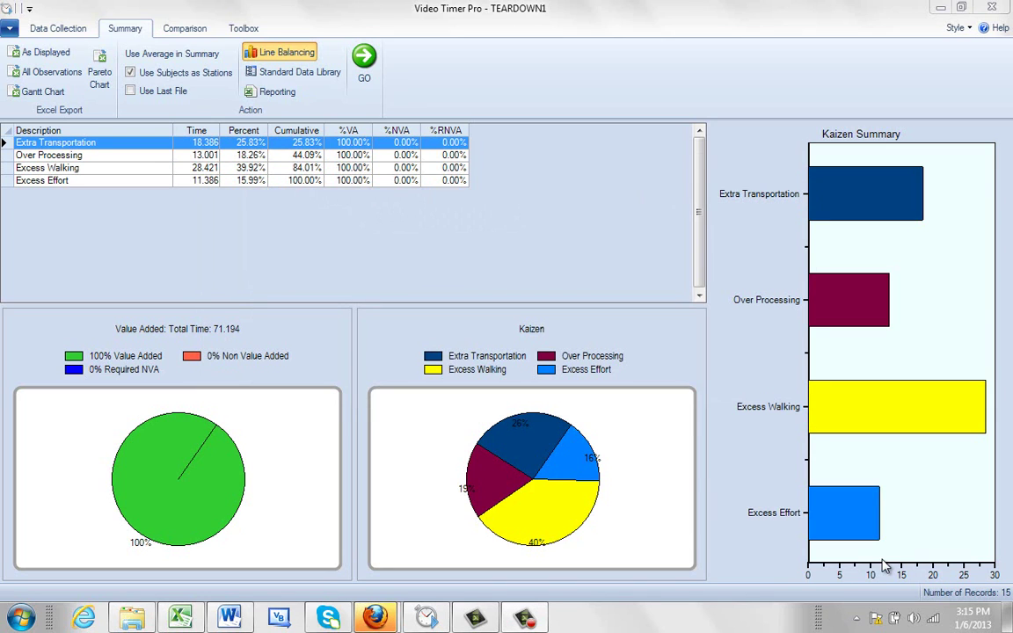